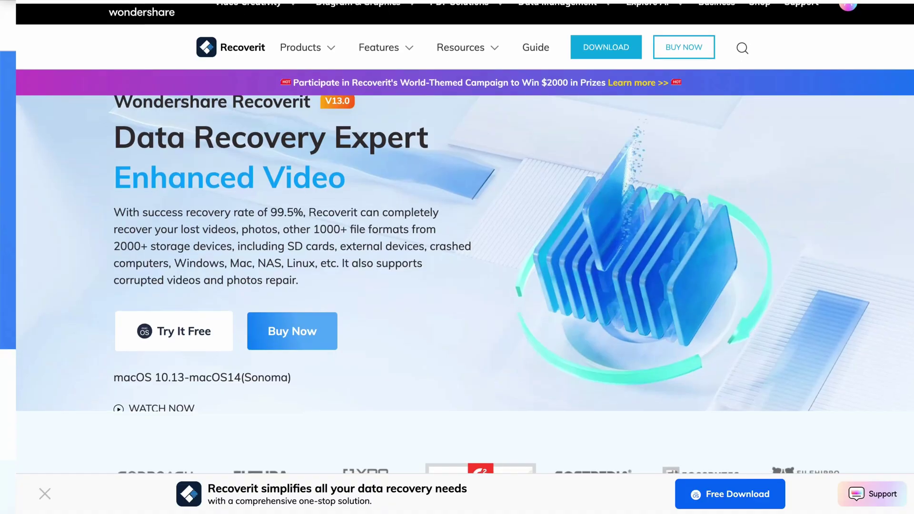
# Scroll down the drive list and start scanning the Untitled external drive.
pyautogui.scroll(-5, 457, 262)
pyautogui.scroll(-10, 464, 261)
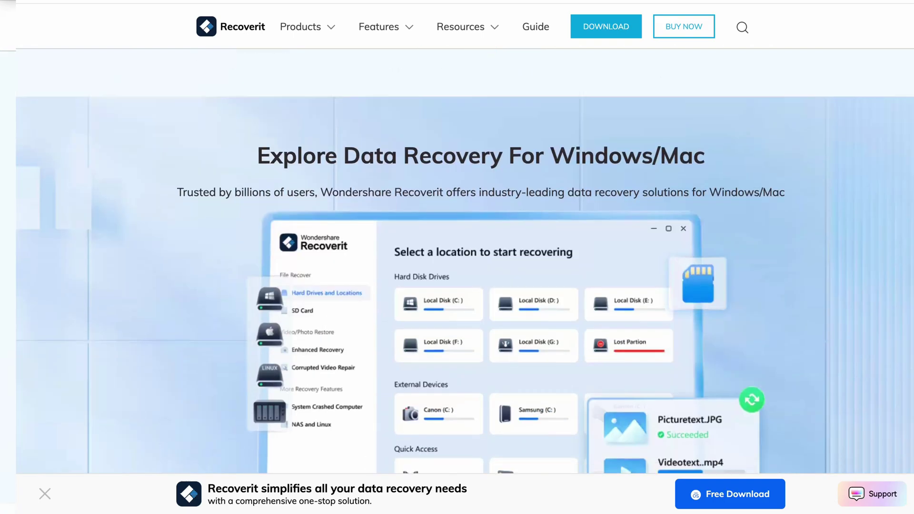
pyautogui.scroll(-10, 457, 262)
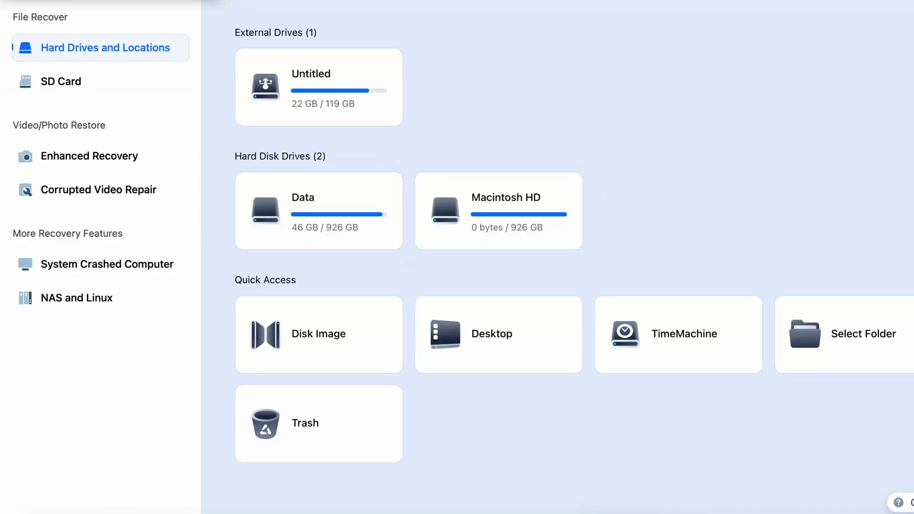
pyautogui.click(359, 86)
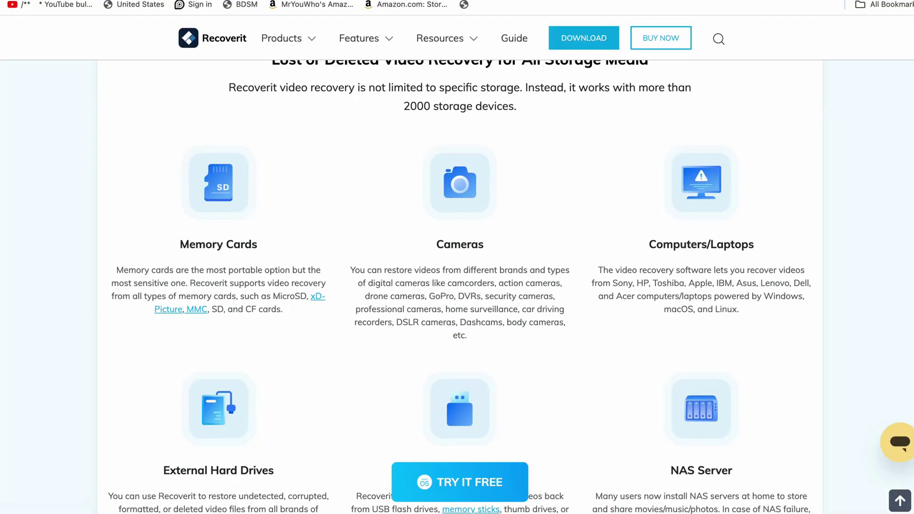
# View the supported video formats on the Recoverit site, then open the Try It Free download page.
pyautogui.scroll(2, 459, 286)
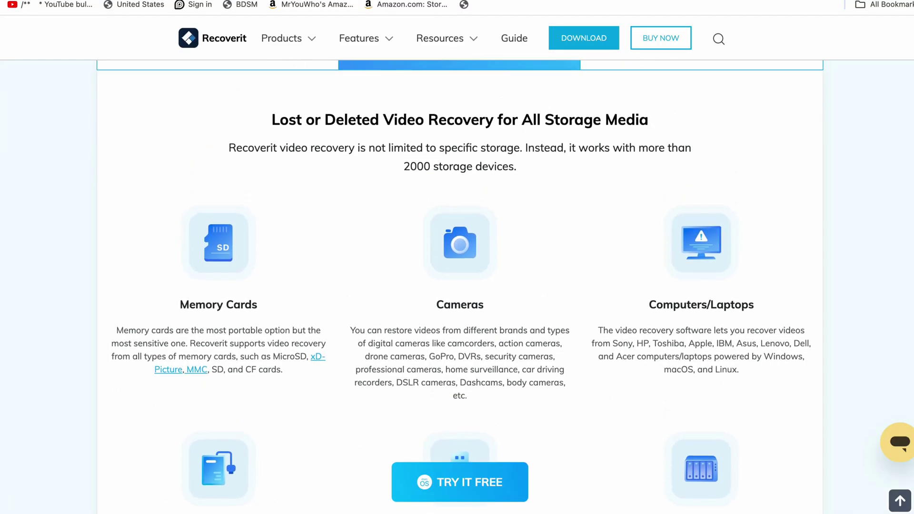
pyautogui.click(701, 69)
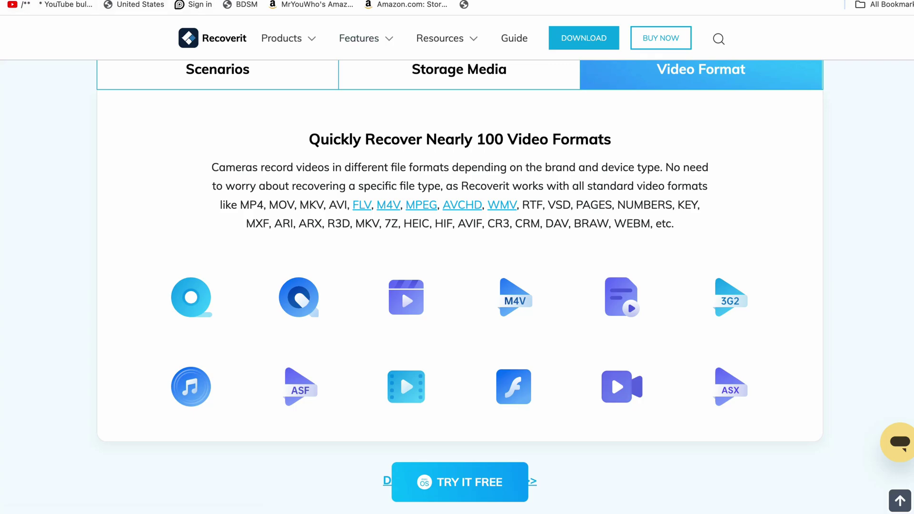
pyautogui.press('Home')
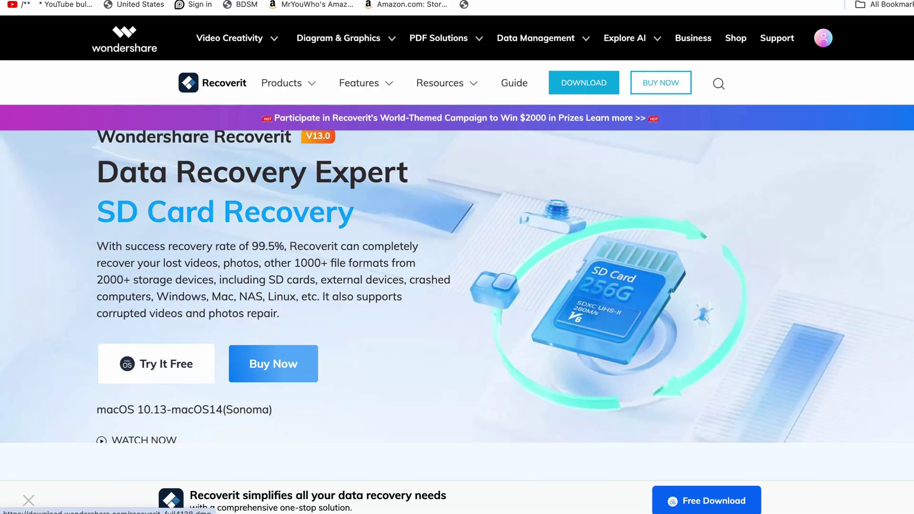
pyautogui.click(706, 501)
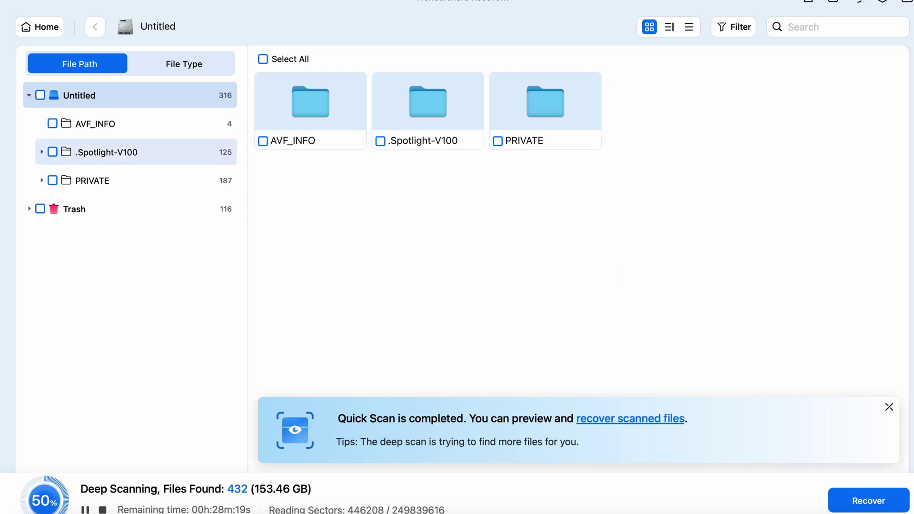
# Open PRIVATE > M4ROOT > CLIP in the scan results and send the two chosen MP4 clips to Recover.
pyautogui.click(92, 180)
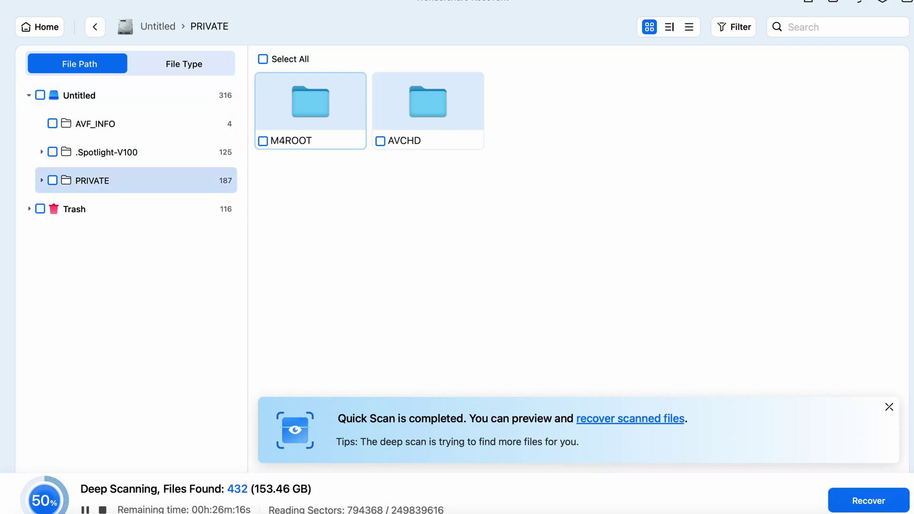
pyautogui.doubleClick(310, 110)
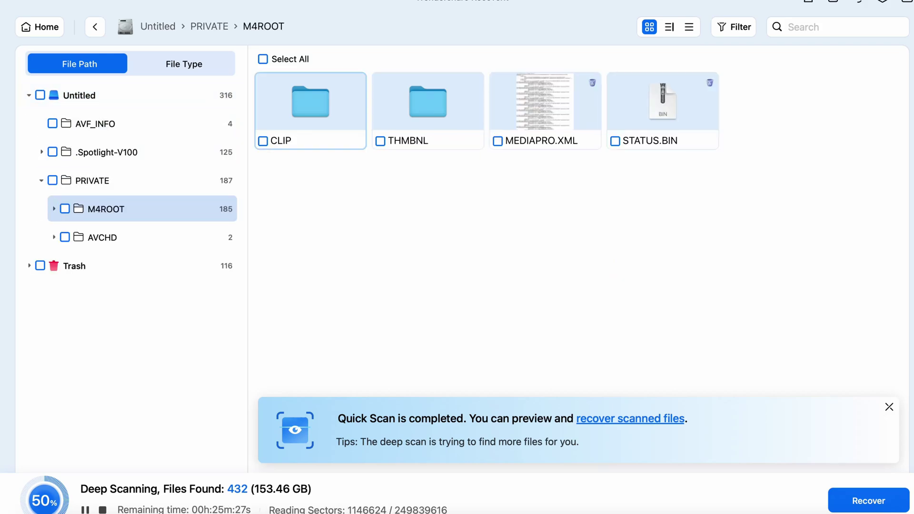
pyautogui.click(262, 141)
pyautogui.click(262, 140)
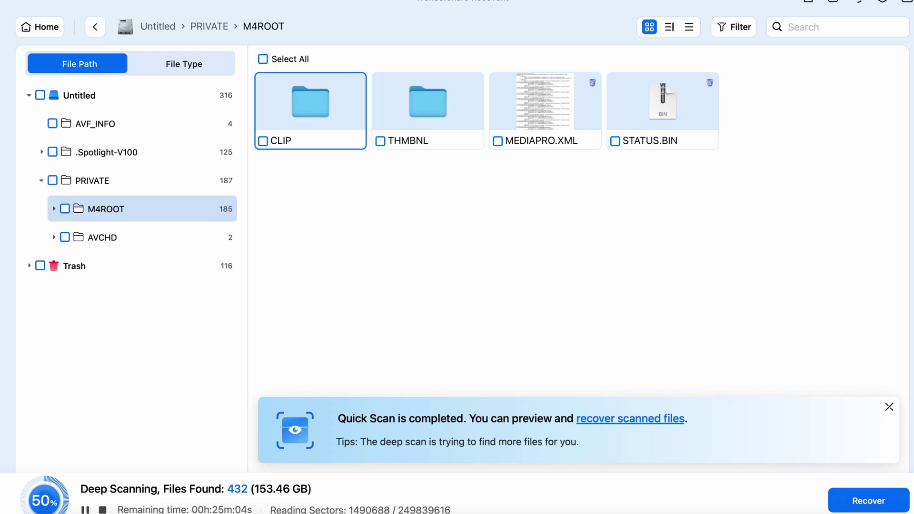
pyautogui.doubleClick(311, 110)
pyautogui.click(869, 501)
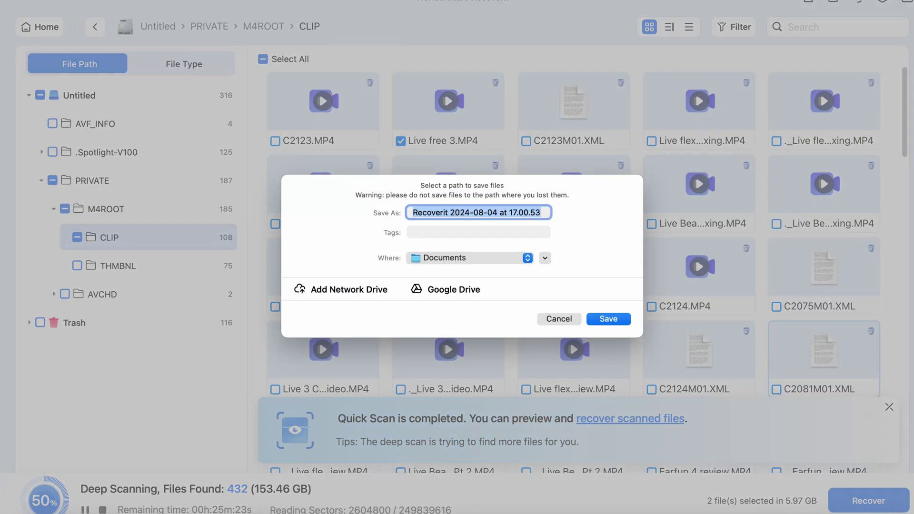
# Confirm Documents as the save location for the two clips (5.97 GB).
pyautogui.press('Return')
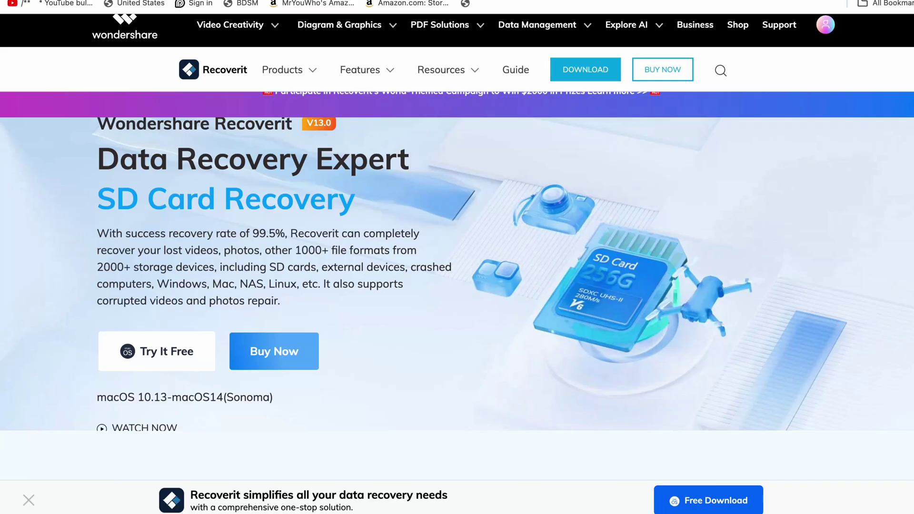
pyautogui.scroll(-20, 457, 267)
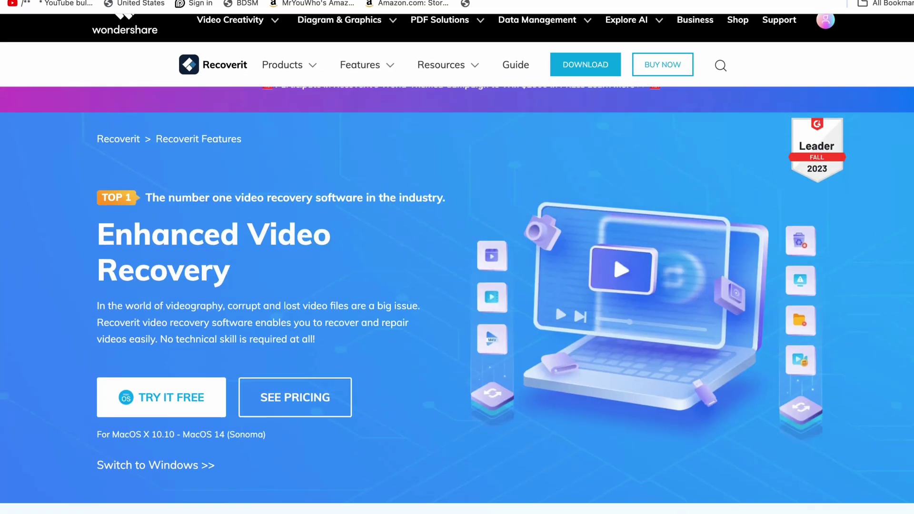
pyautogui.scroll(-7, 554, 135)
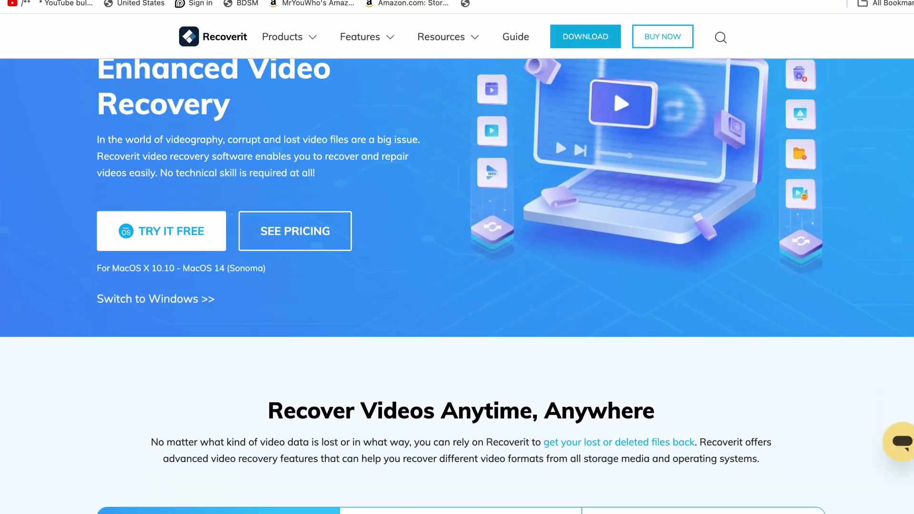
pyautogui.scroll(-5, 457, 286)
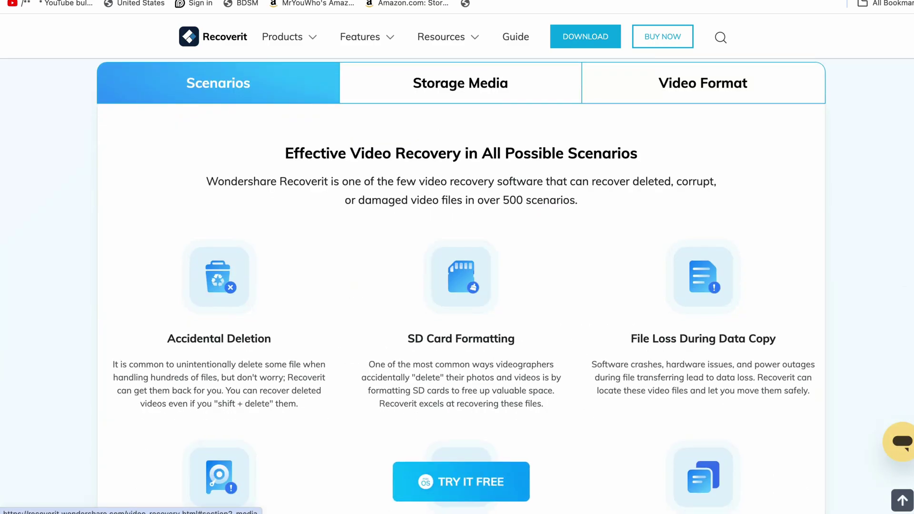
pyautogui.scroll(-2, 457, 286)
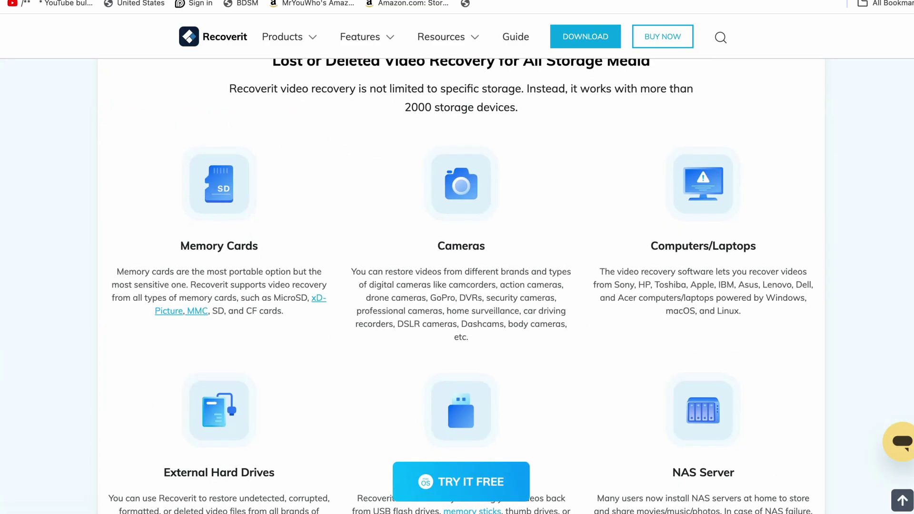
pyautogui.scroll(2, 703, 190)
pyautogui.click(702, 68)
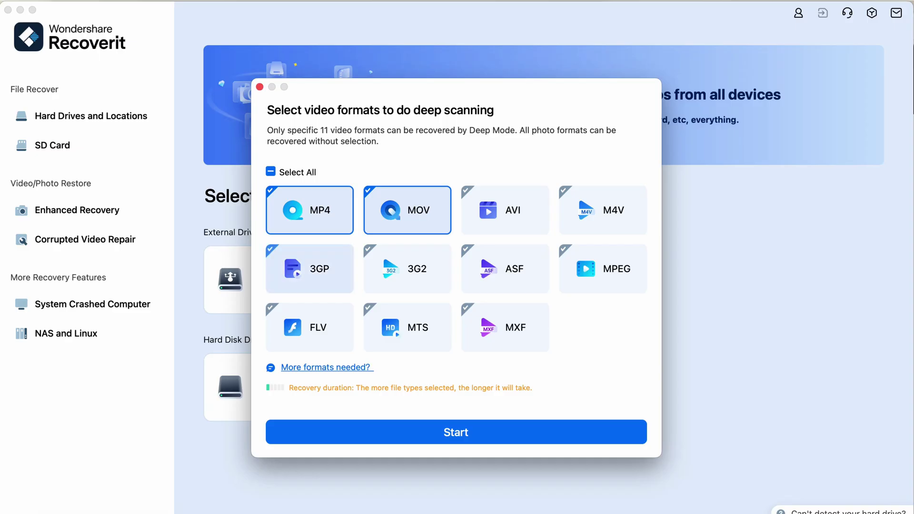
# Start the video deep scan, browse the Video and SONY results, then open the CLIP folder.
pyautogui.click(456, 432)
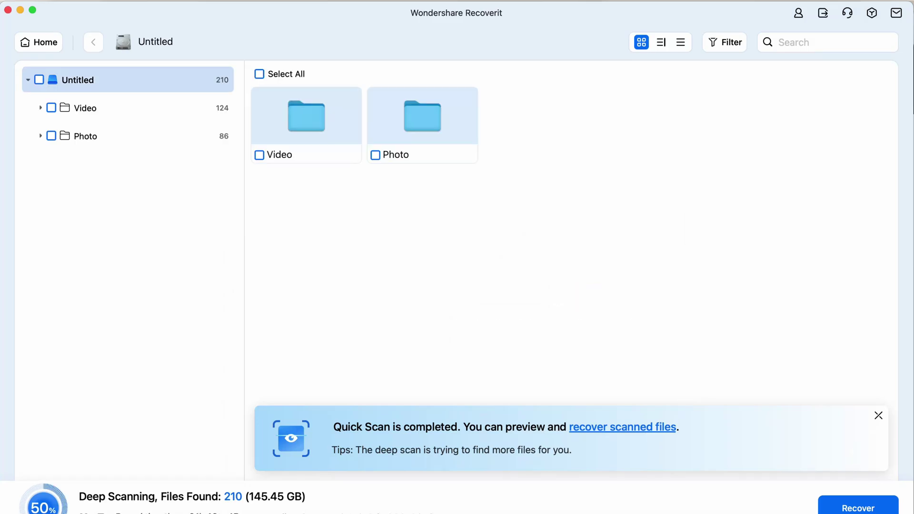
pyautogui.doubleClick(306, 121)
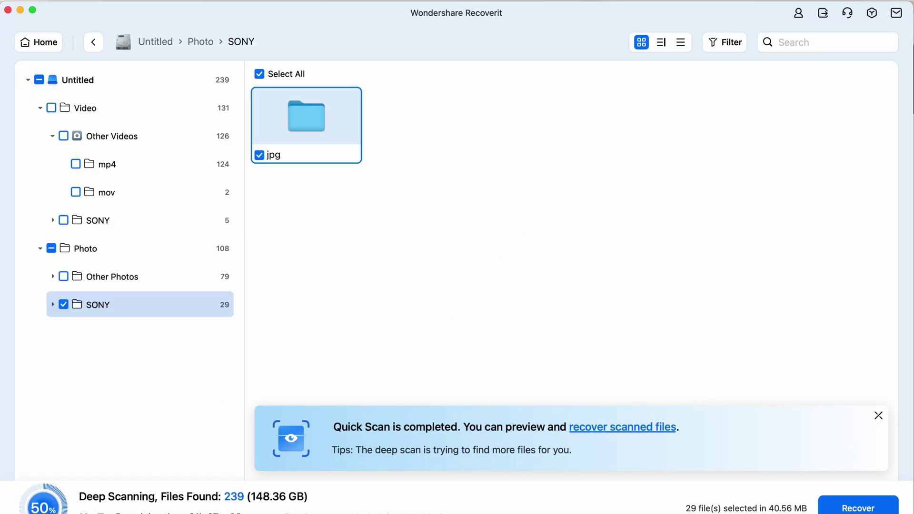
pyautogui.doubleClick(306, 122)
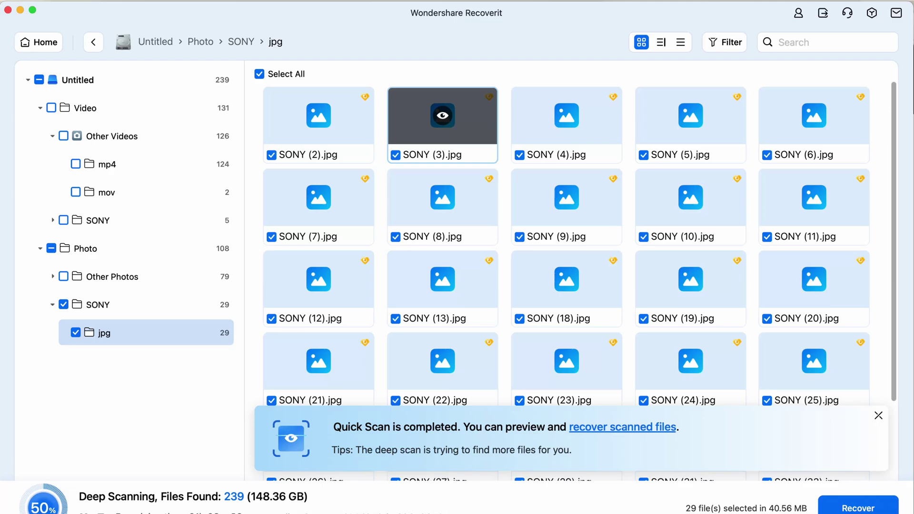
pyautogui.rightClick(446, 131)
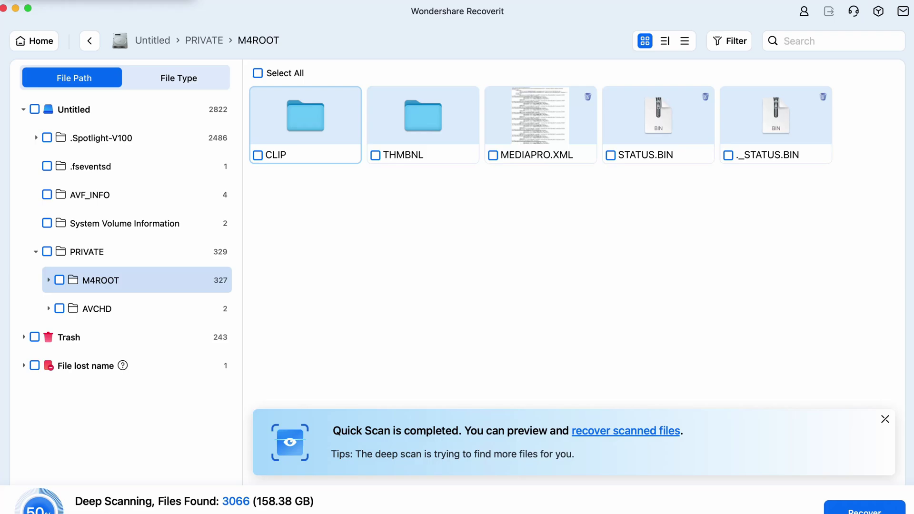
pyautogui.doubleClick(305, 116)
# Recover the C1949.MP4 clip from the CLIP folder and save it into Documents.
pyautogui.rightClick(311, 122)
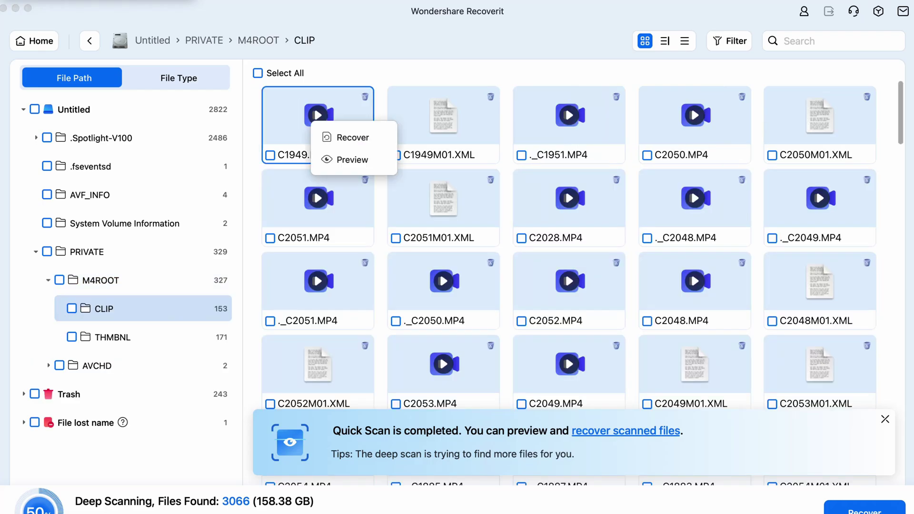
pyautogui.click(353, 137)
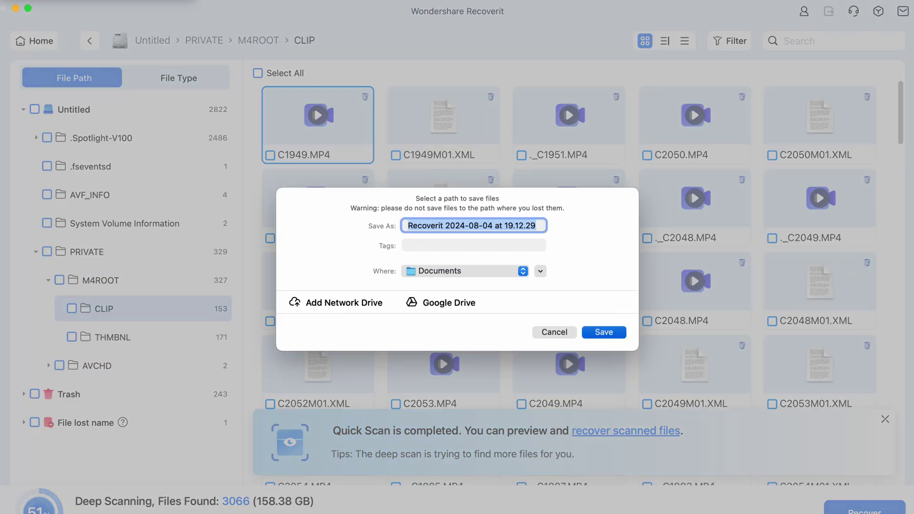
pyautogui.press('Return')
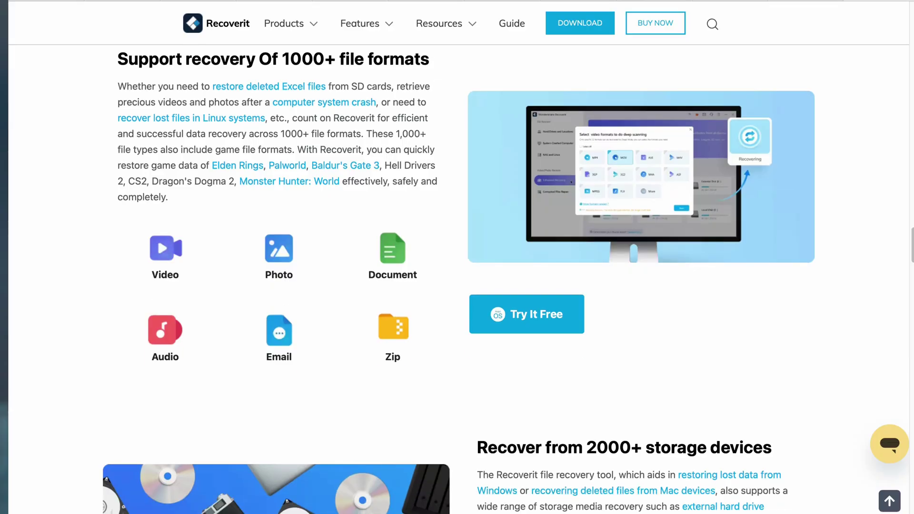
pyautogui.moveTo(166, 250)
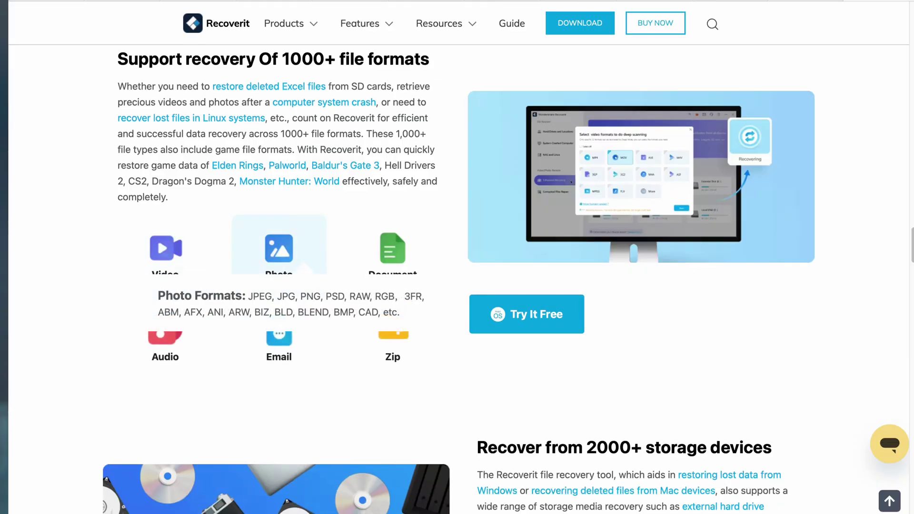
pyautogui.moveTo(392, 328)
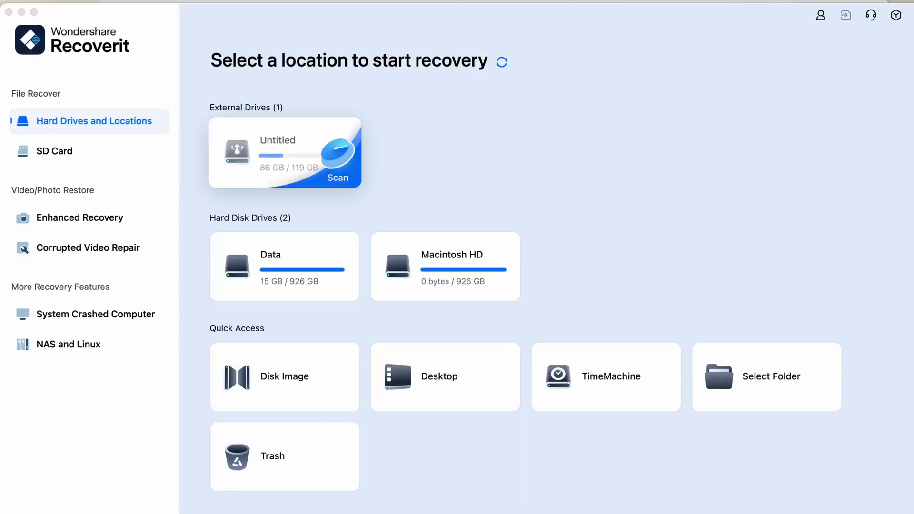
# Choose Enhanced Recovery, scan the Untitled drive, and start the deep scan with the video formats.
pyautogui.click(80, 217)
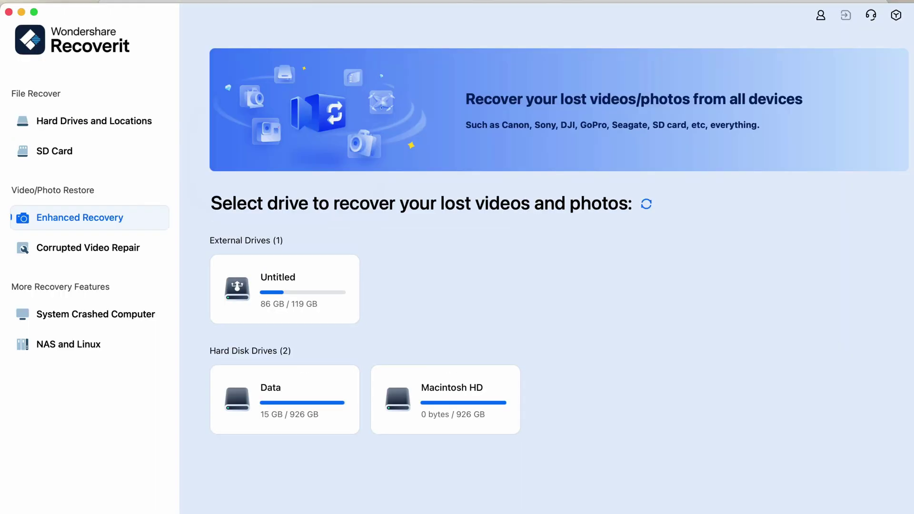
pyautogui.click(338, 310)
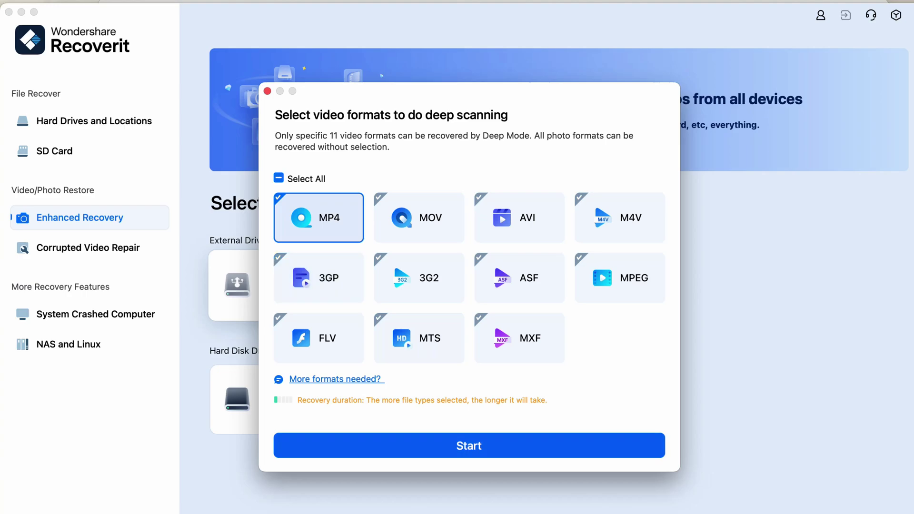
pyautogui.click(469, 446)
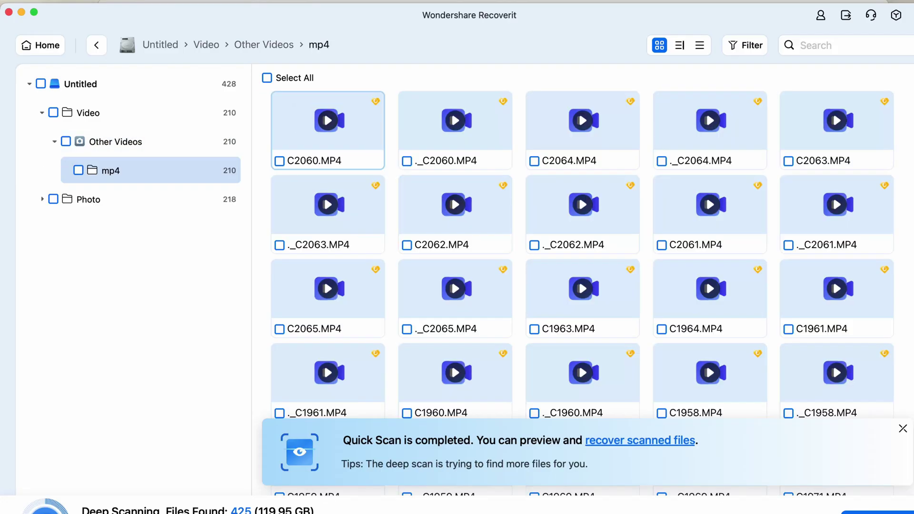
# Recover ._C2060.MP4 and C2060.MP4 into a new 'Vid' folder and open that folder.
pyautogui.click(406, 161)
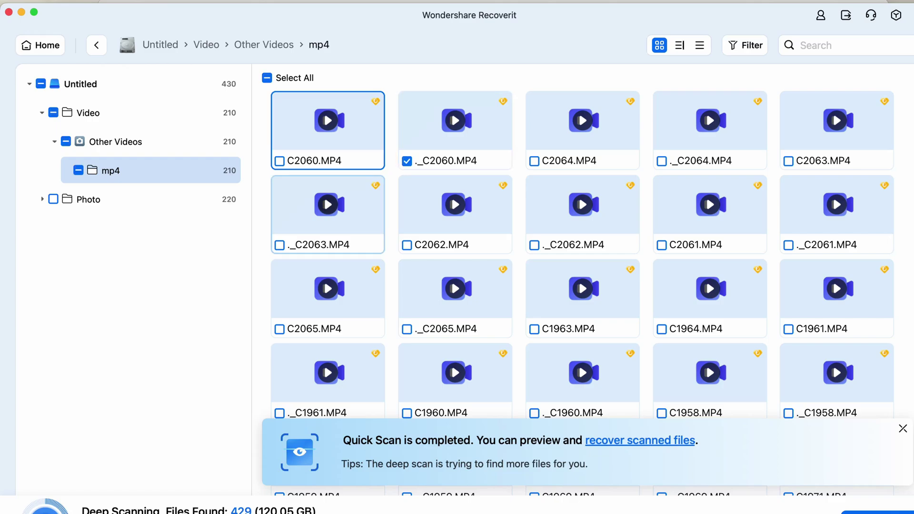
pyautogui.click(279, 161)
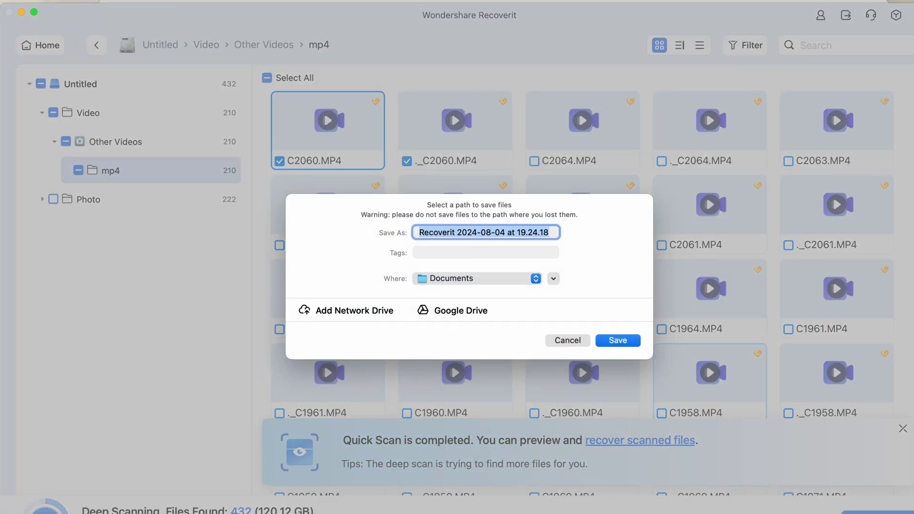
pyautogui.write('Video Files for MrYouWho')
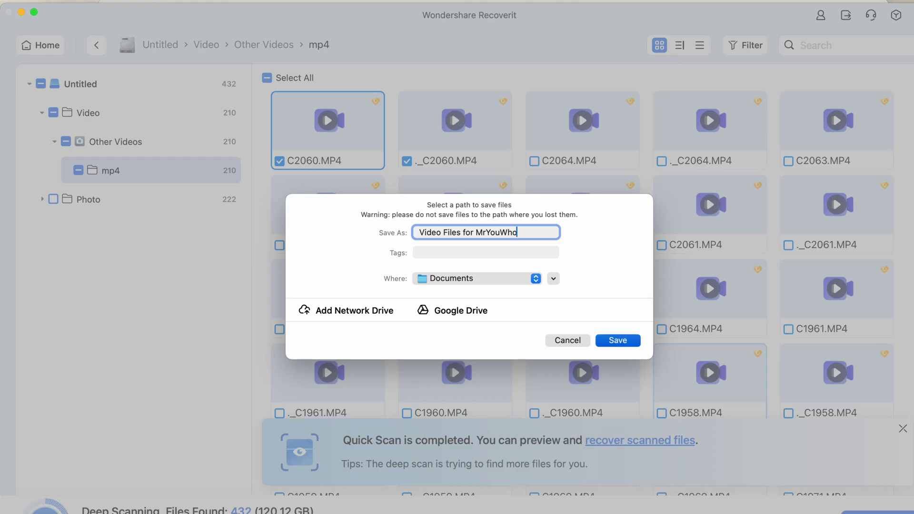
pyautogui.press('Return')
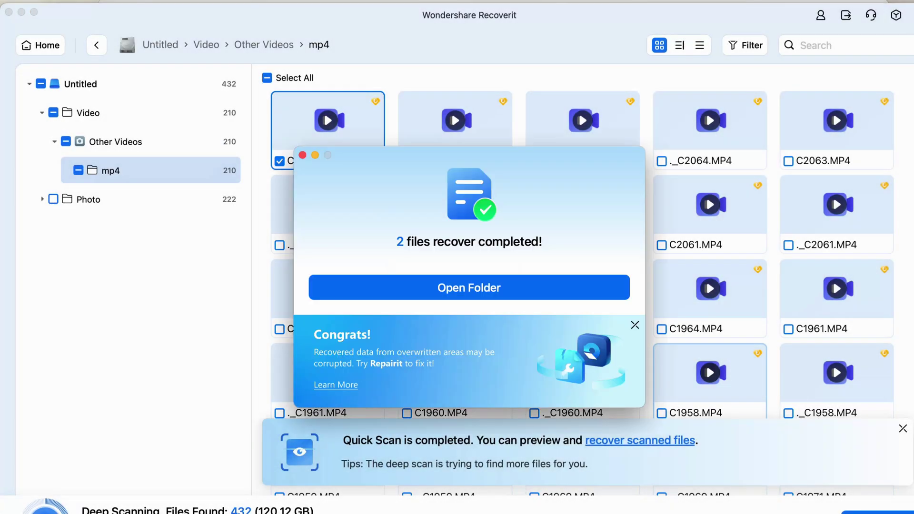
pyautogui.click(468, 287)
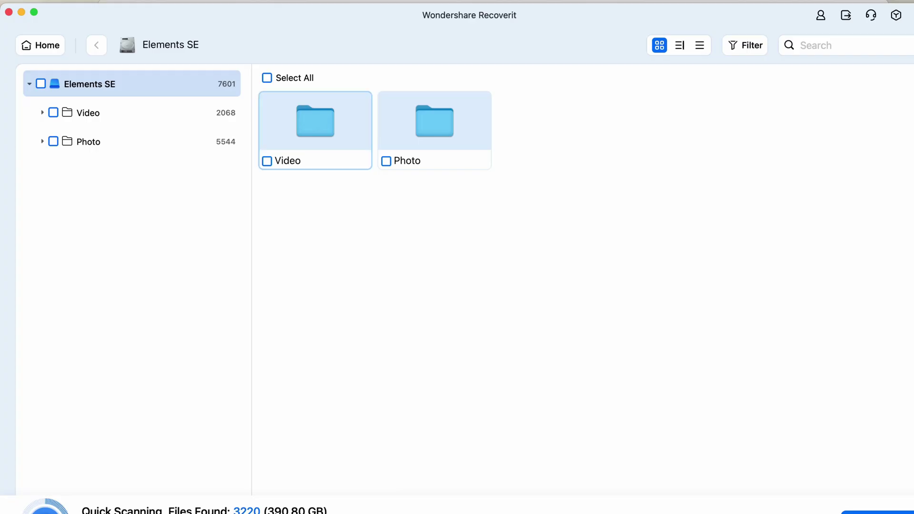
# In Video > Other Videos > mp4, tick the back posture and wooden watch videos.
pyautogui.click(88, 112)
pyautogui.doubleClick(315, 126)
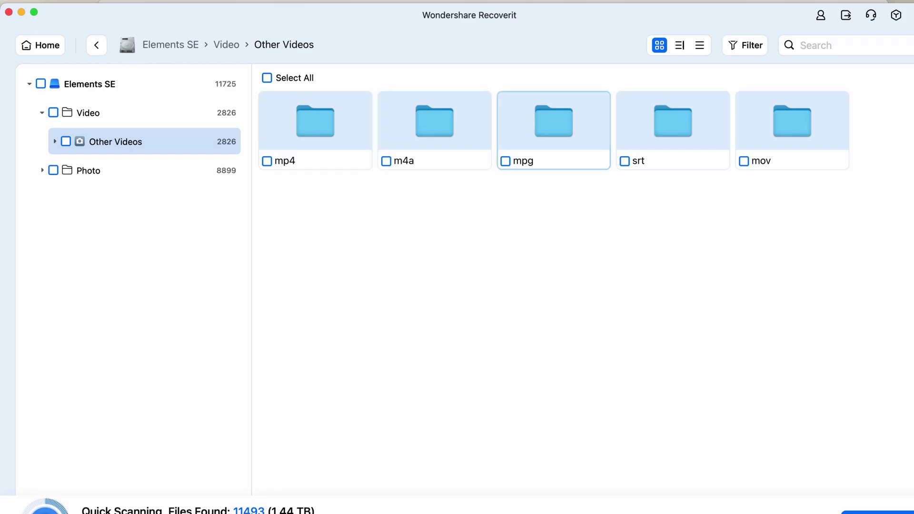
pyautogui.doubleClick(316, 126)
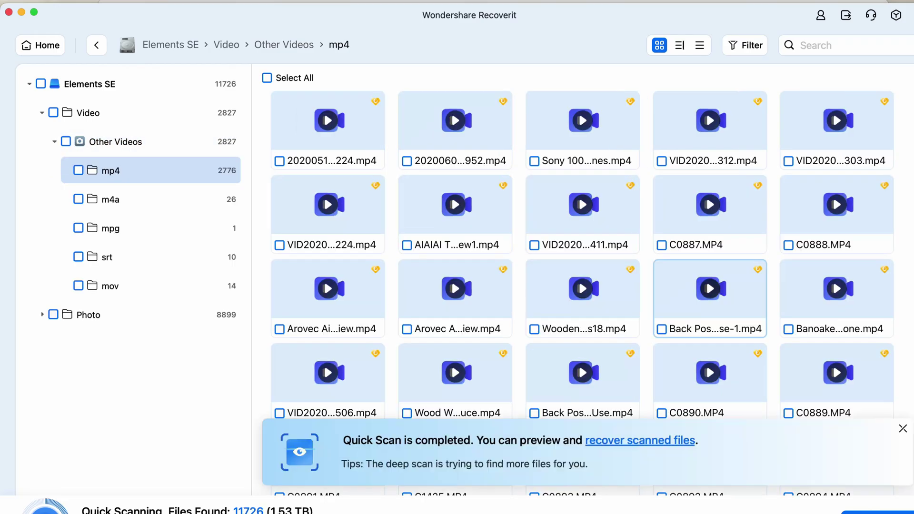
pyautogui.click(661, 328)
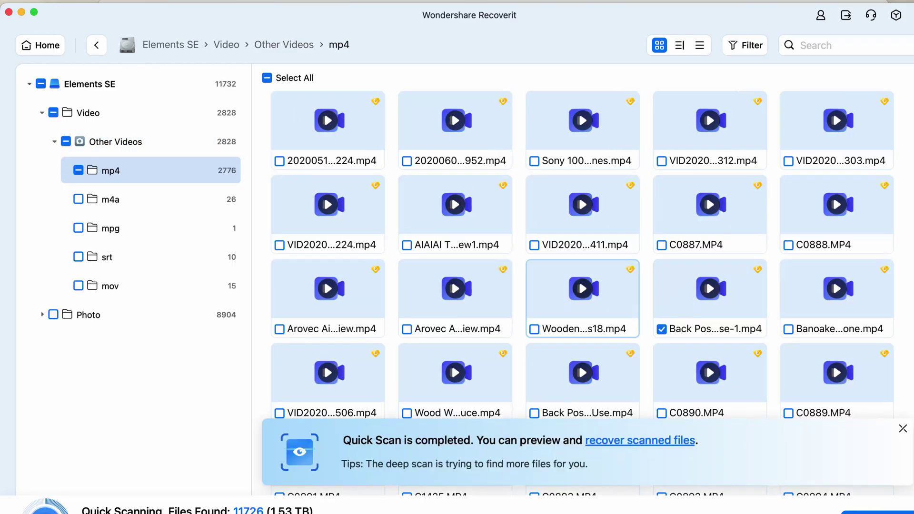
pyautogui.click(534, 329)
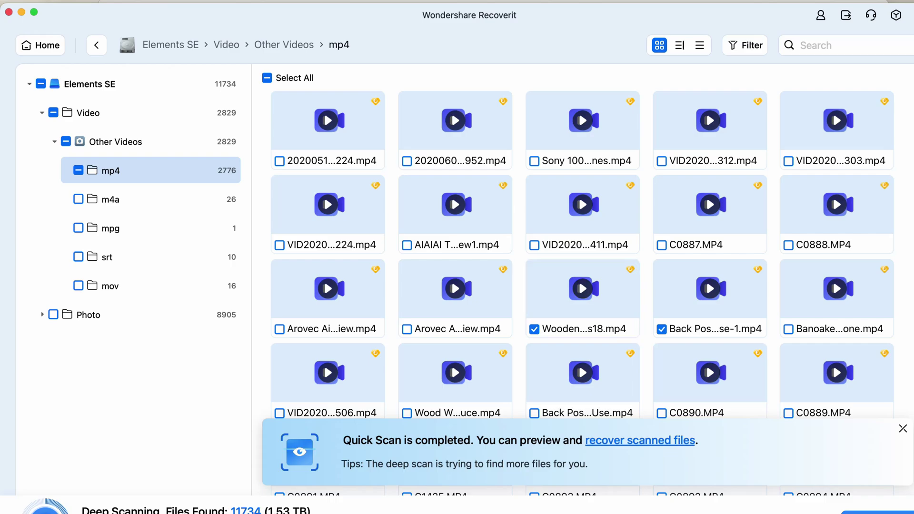
# Recover both videos into a 'YouTube videos archived' folder and open it in Finder.
pyautogui.click(877, 512)
pyautogui.write('YouTube videos archived')
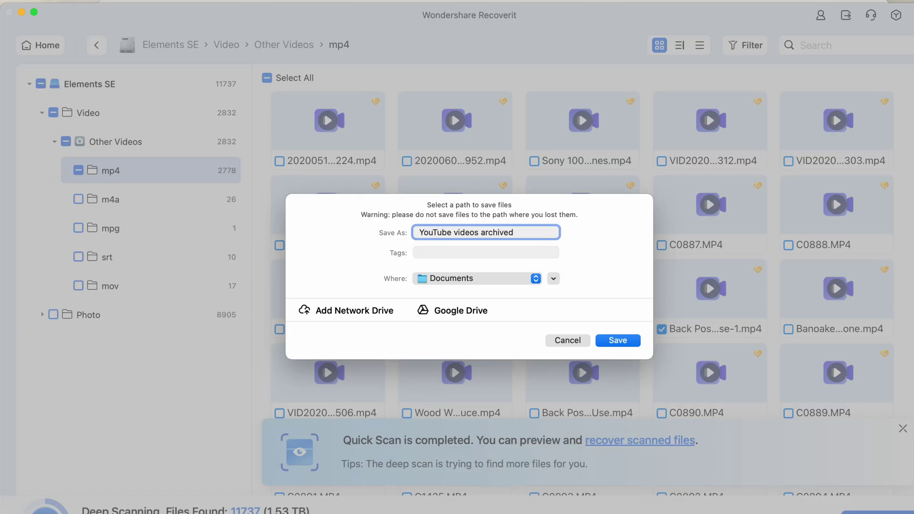
pyautogui.press('Return')
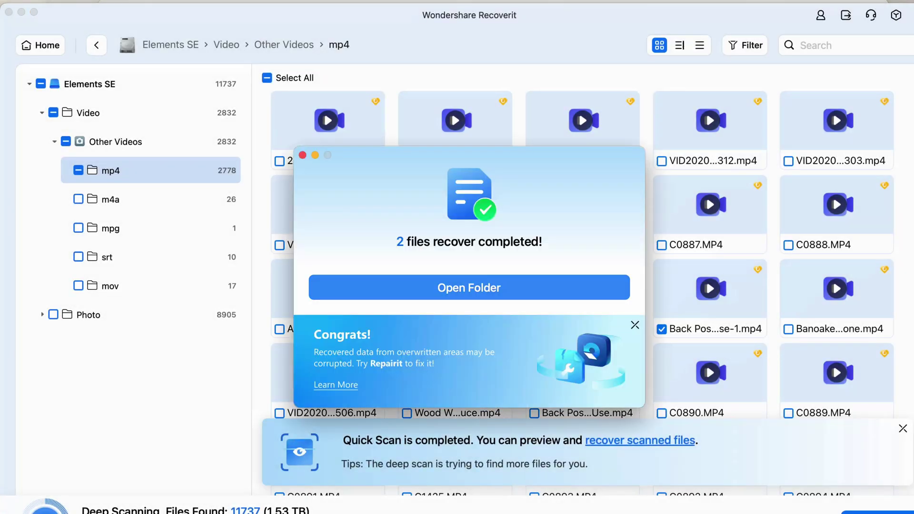
pyautogui.click(469, 287)
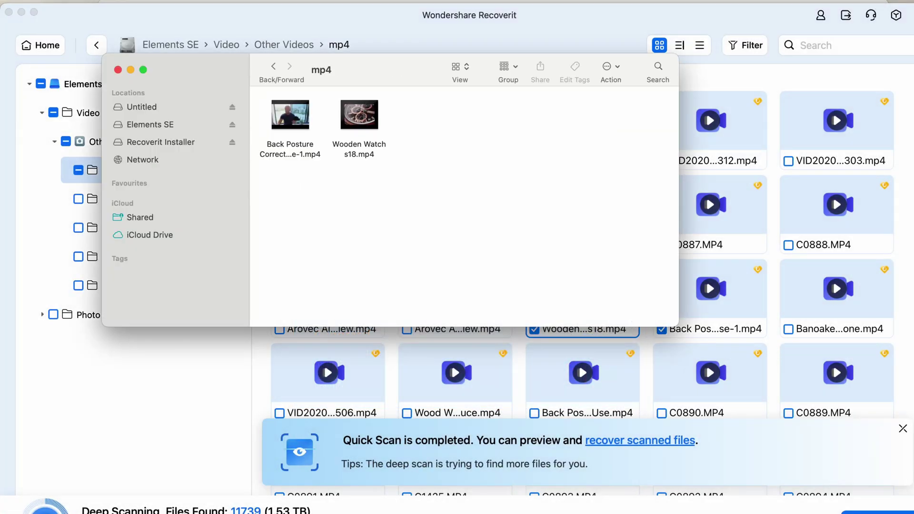
# Select Back Posture Corrector - How to Use-1.mp4 in Finder and open it for playback.
pyautogui.press('Right')
pyautogui.press('super+o')
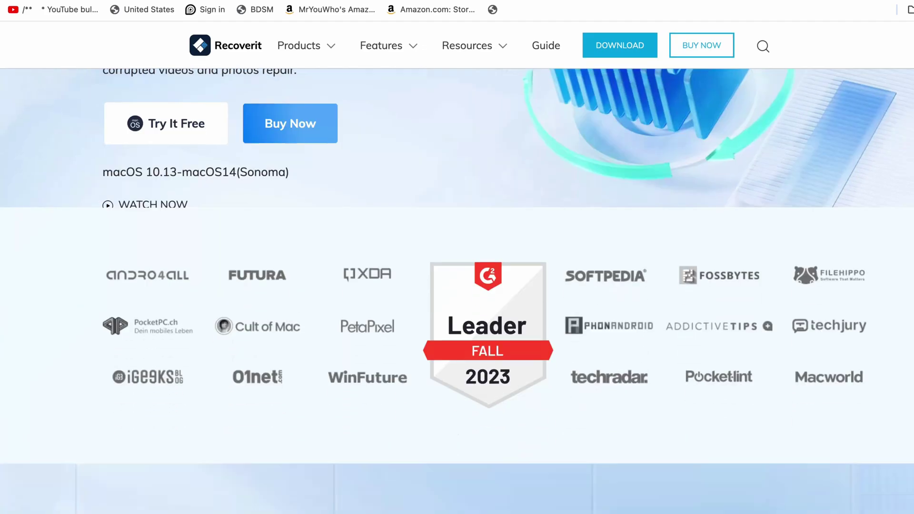
pyautogui.scroll(-12, 456, 286)
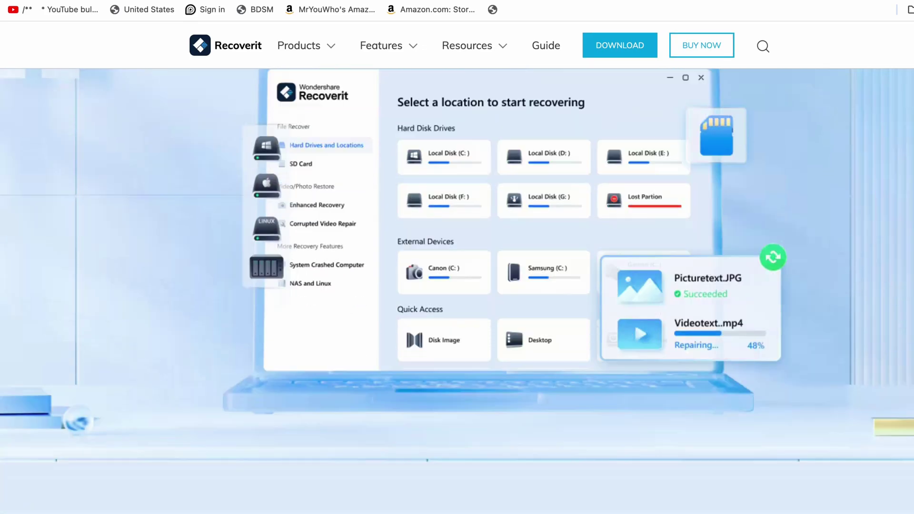